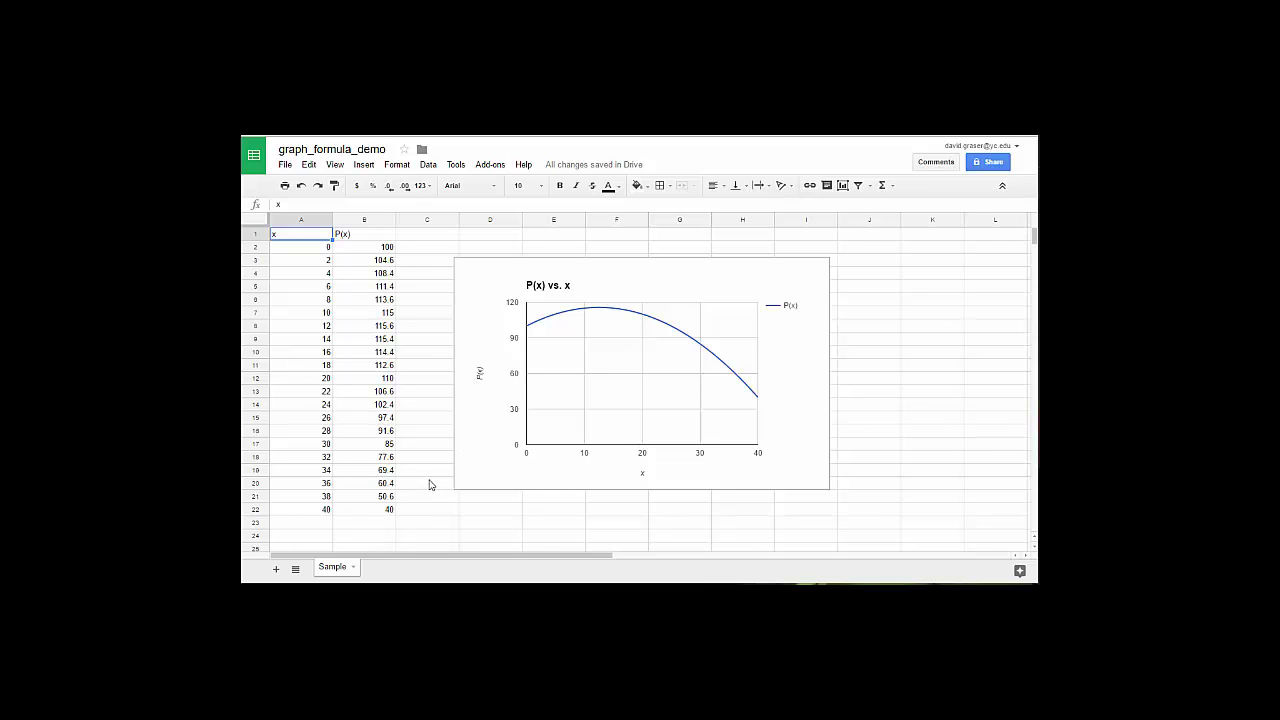
- Add Sheet3 and enter the header x in A1 with values 0 and 2 below it
click(277, 570)
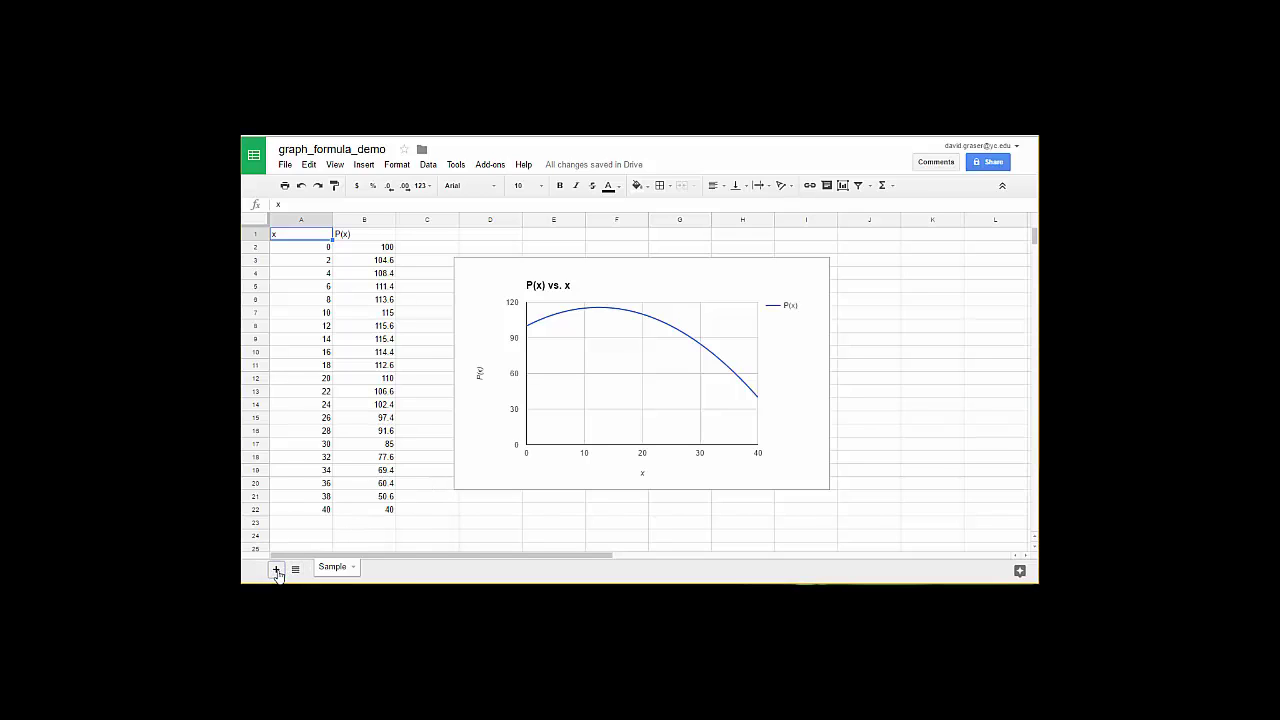
click(305, 236)
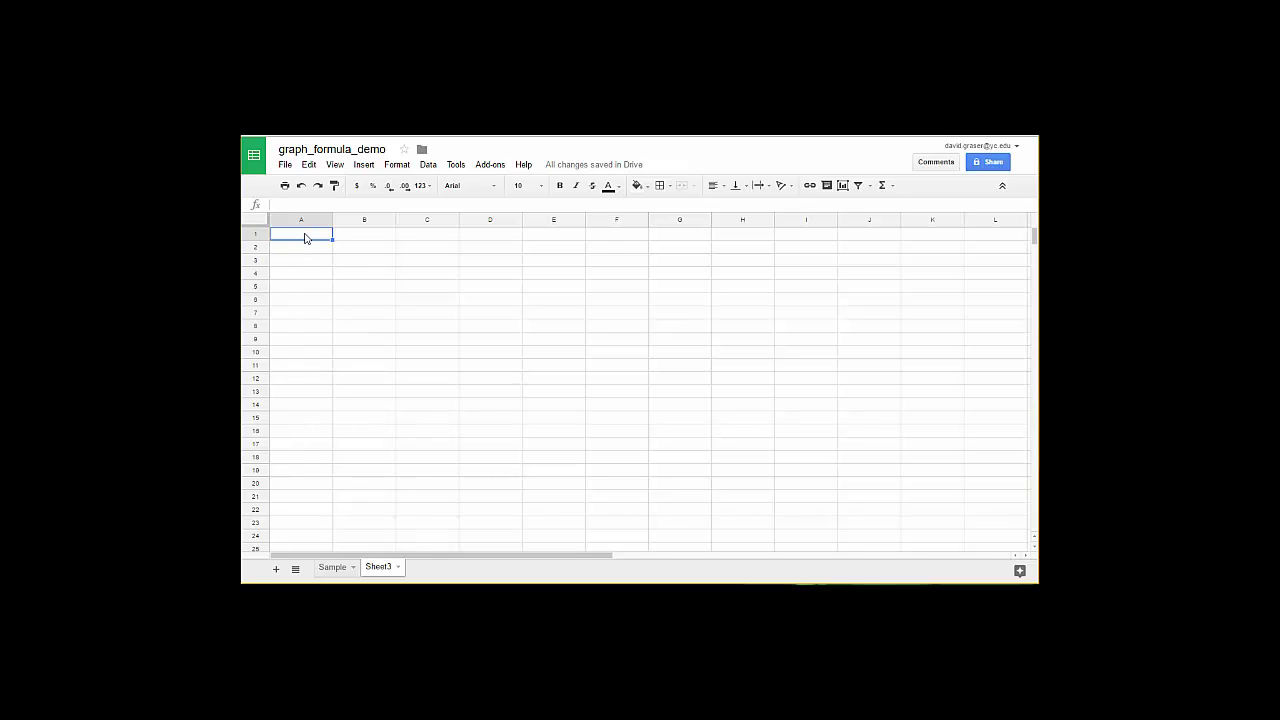
text(x)
key(Return)
text(0)
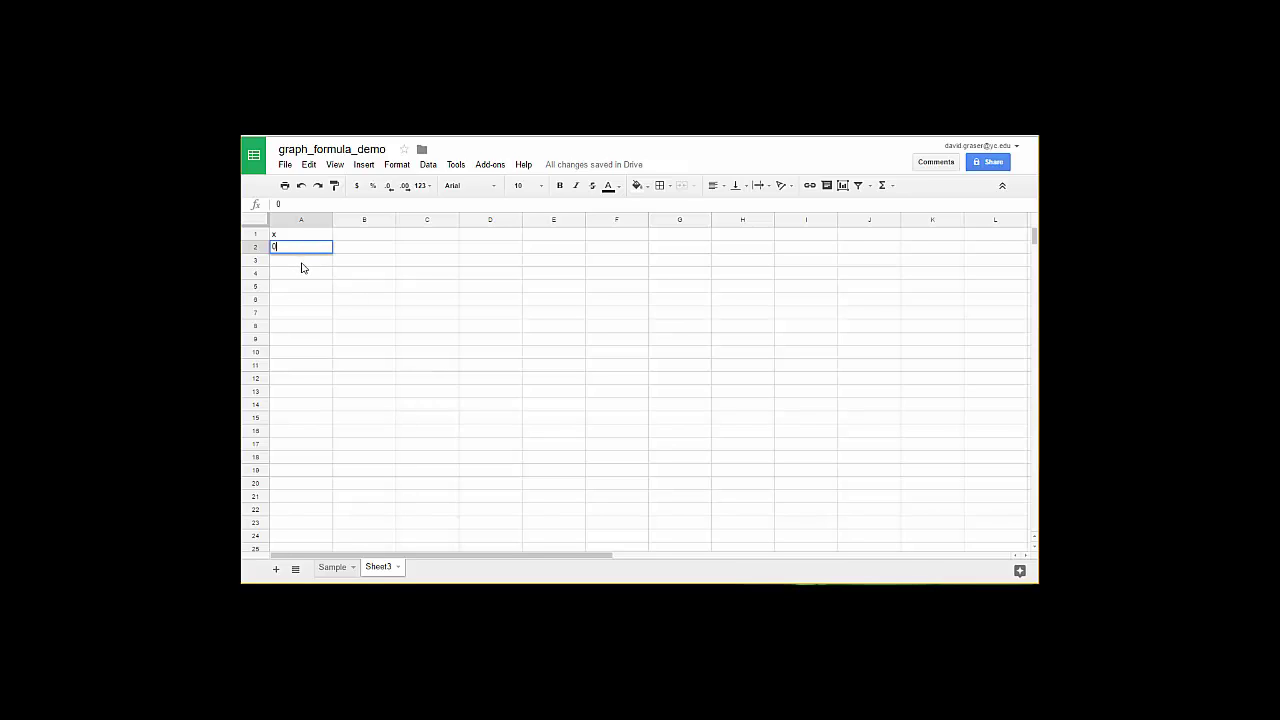
key(Return)
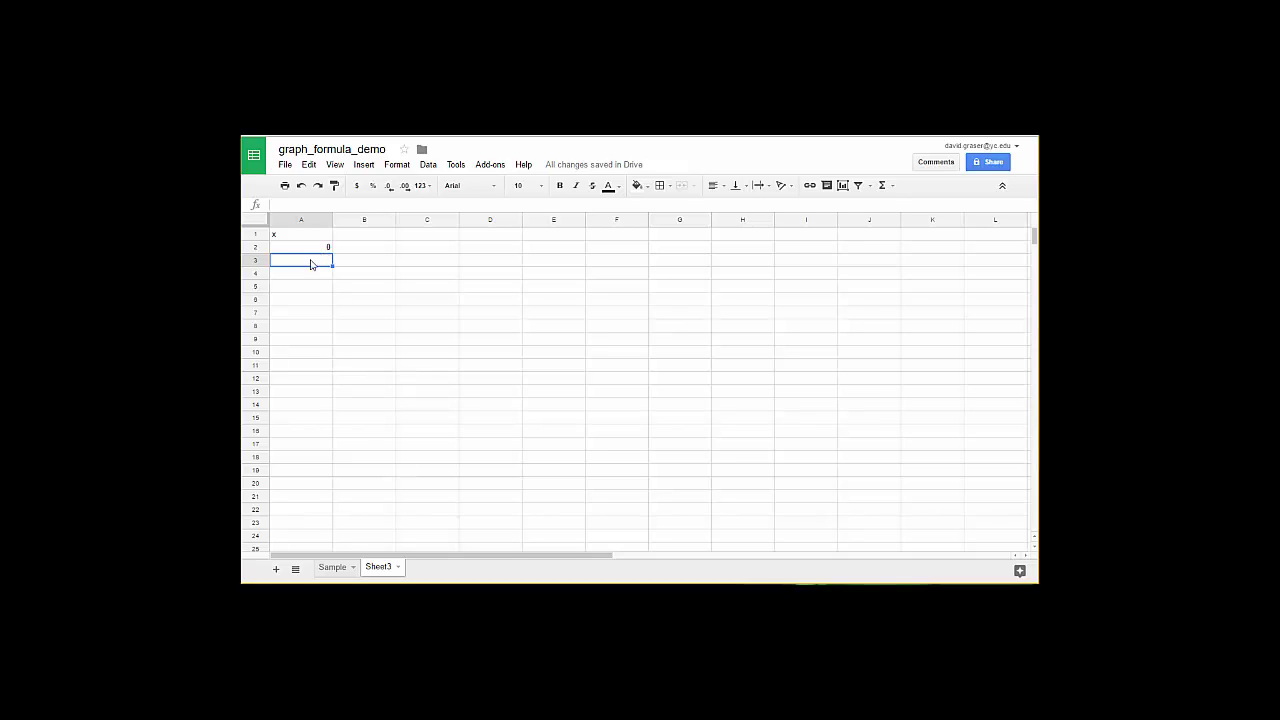
text(2)
click(354, 275)
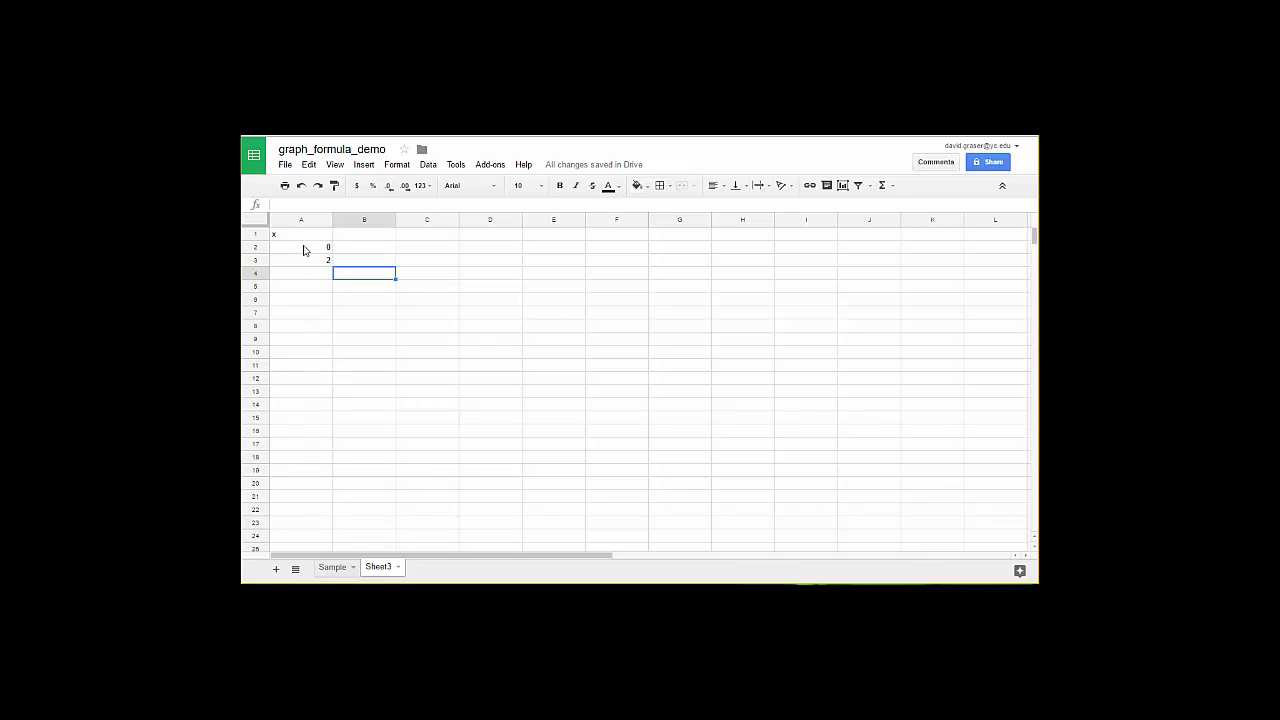
- Extend the 0, 2 series in A2:A3 down to A22, reaching 40
click(305, 250)
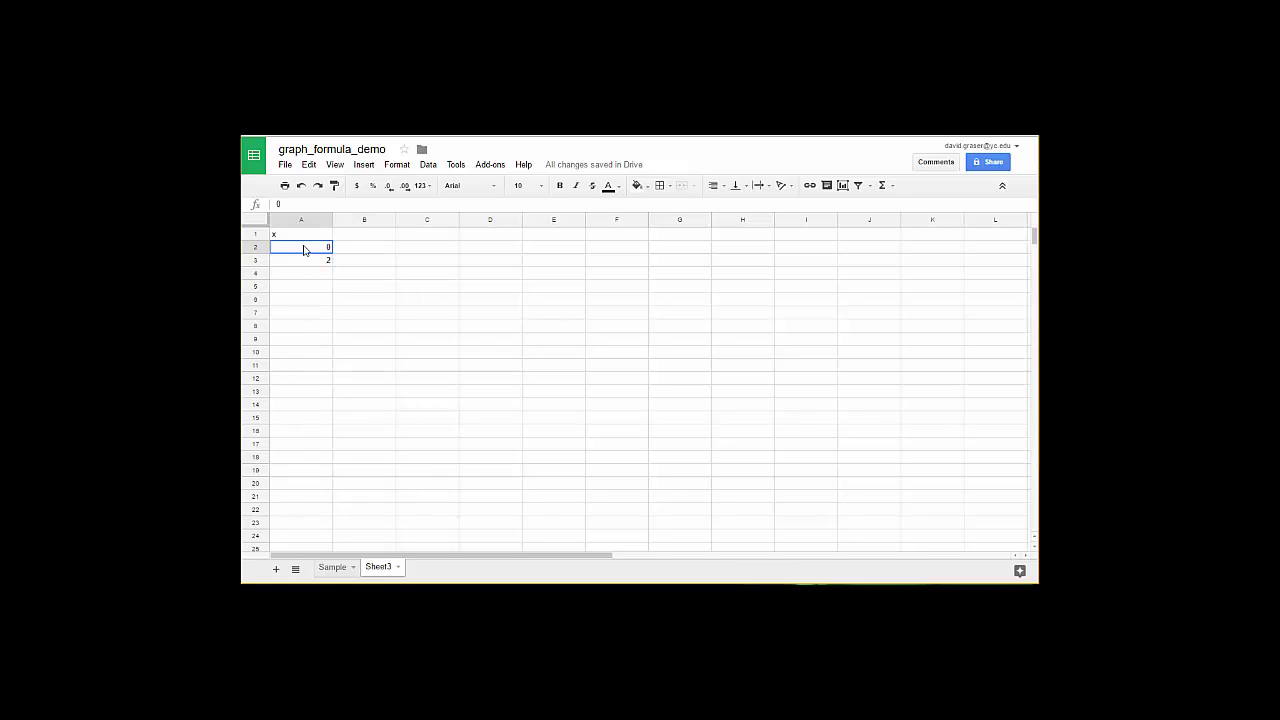
drag(305, 250, 305, 264)
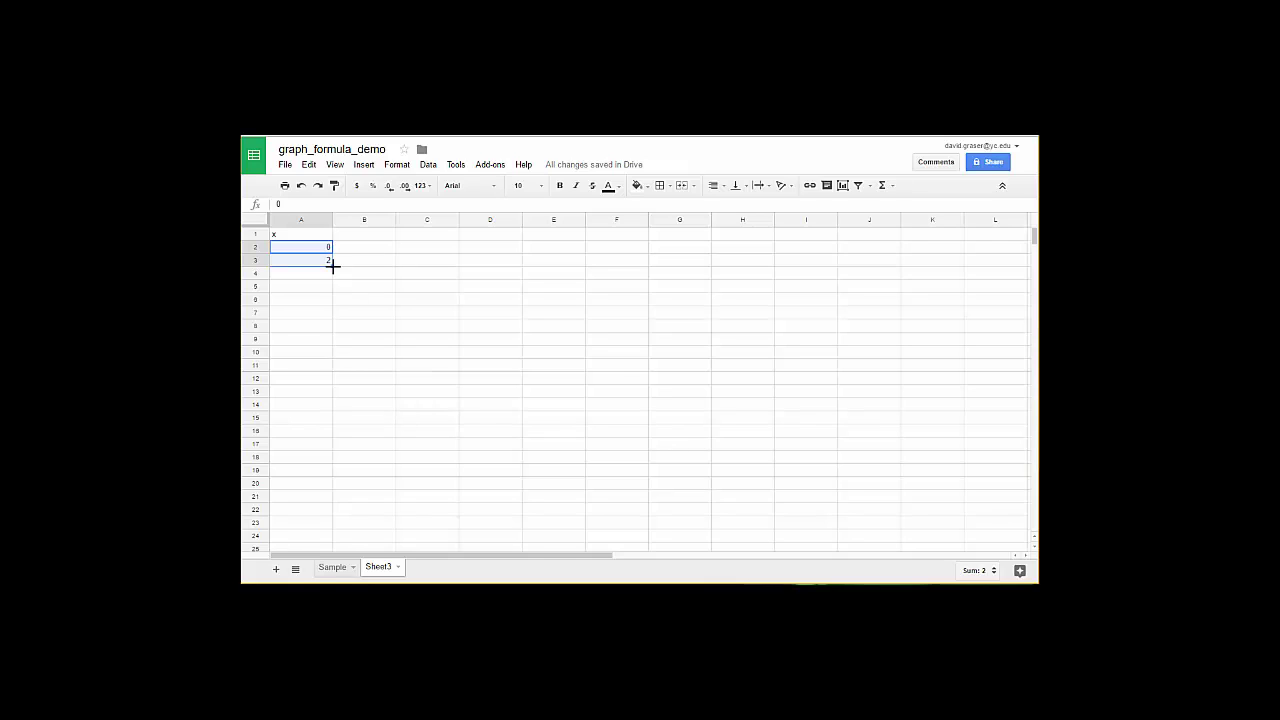
drag(332, 264, 339, 513)
drag(339, 513, 339, 514)
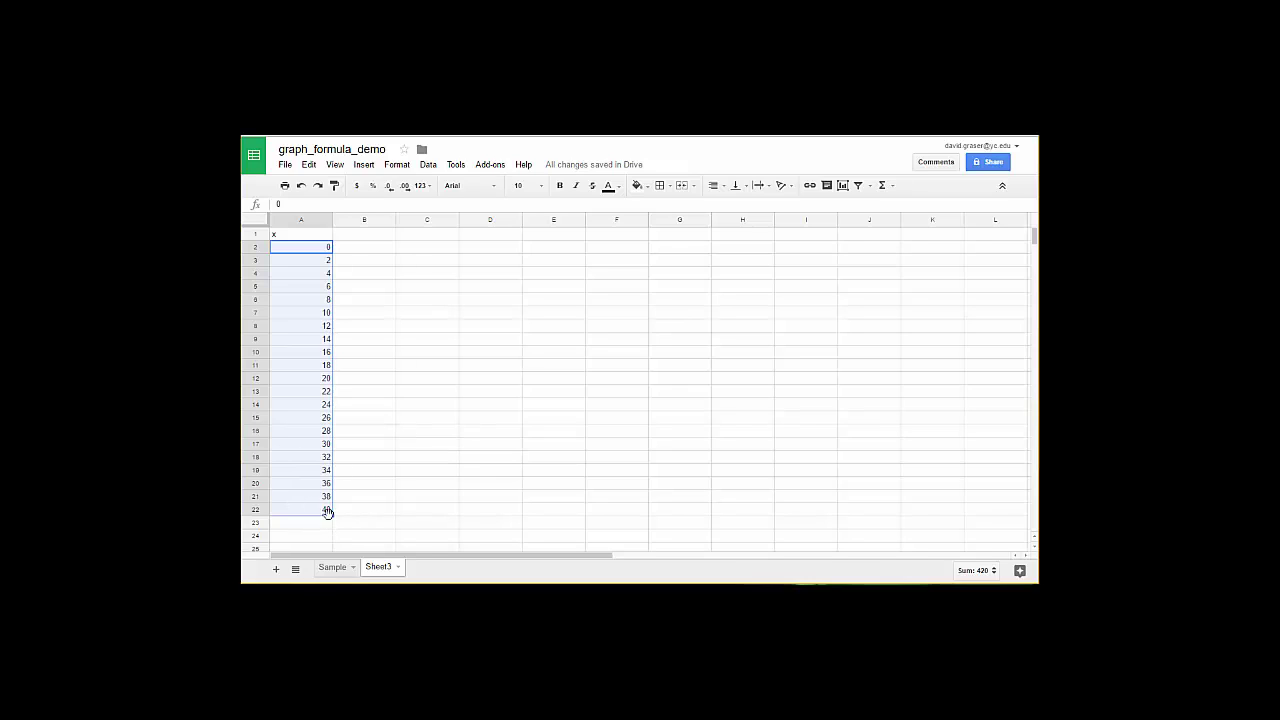
click(380, 533)
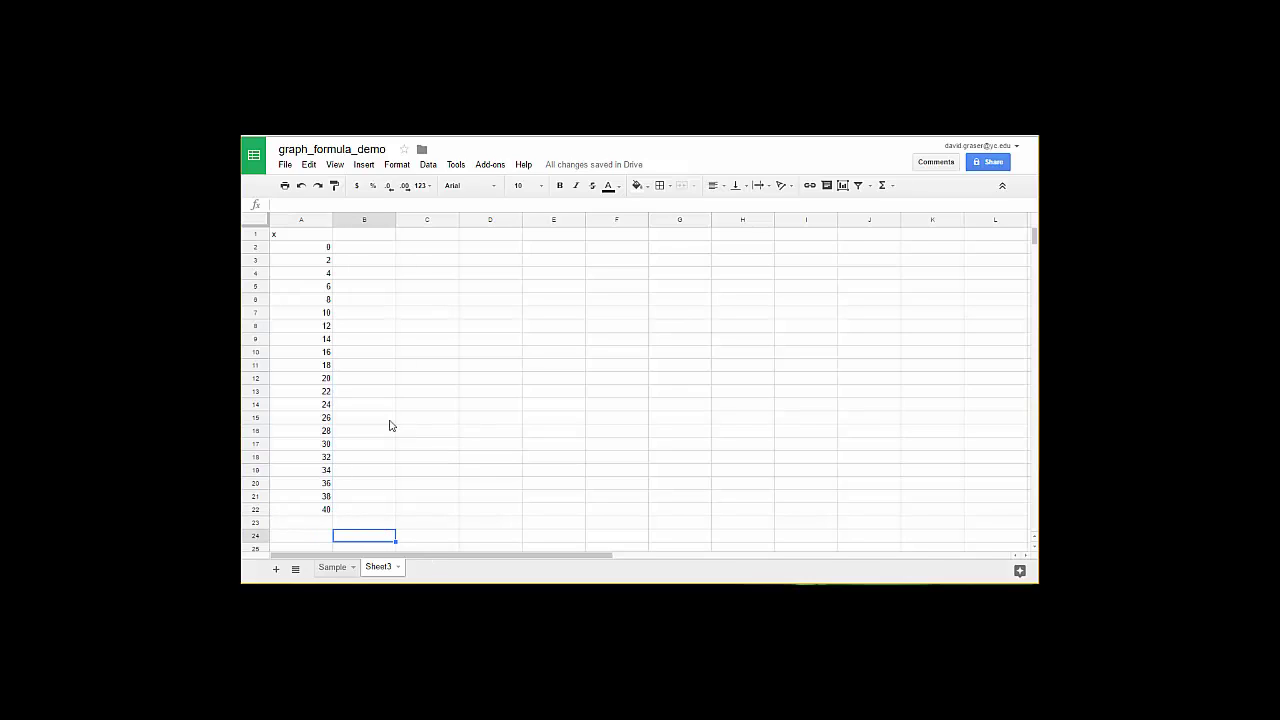
- Enter the header P(x) in B1 and begin a formula with = in B2
click(365, 238)
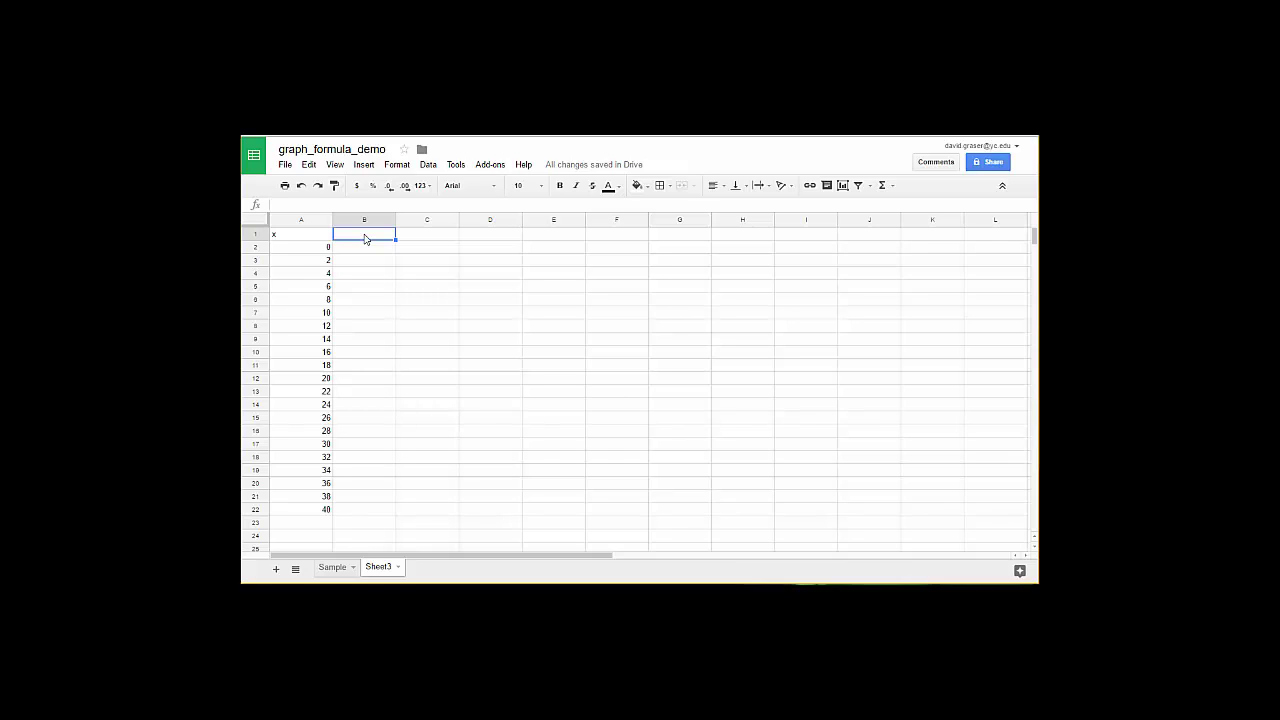
text(P(x))
click(366, 252)
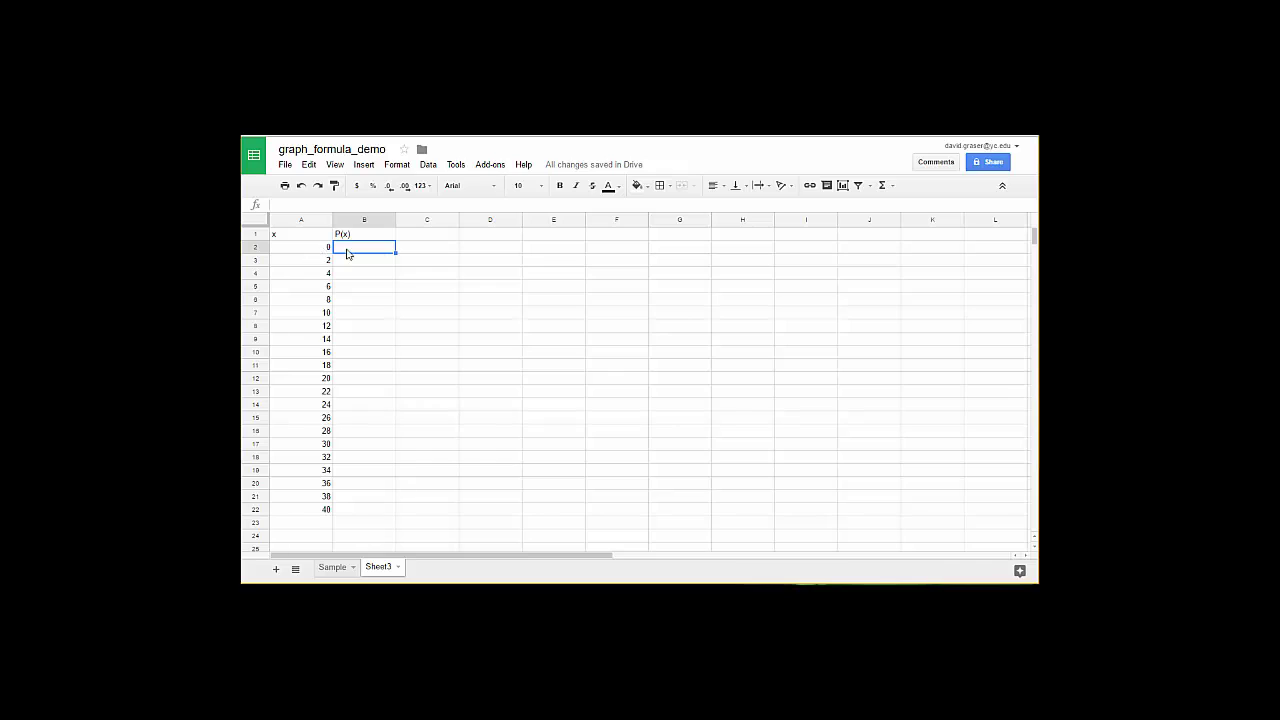
text(=)
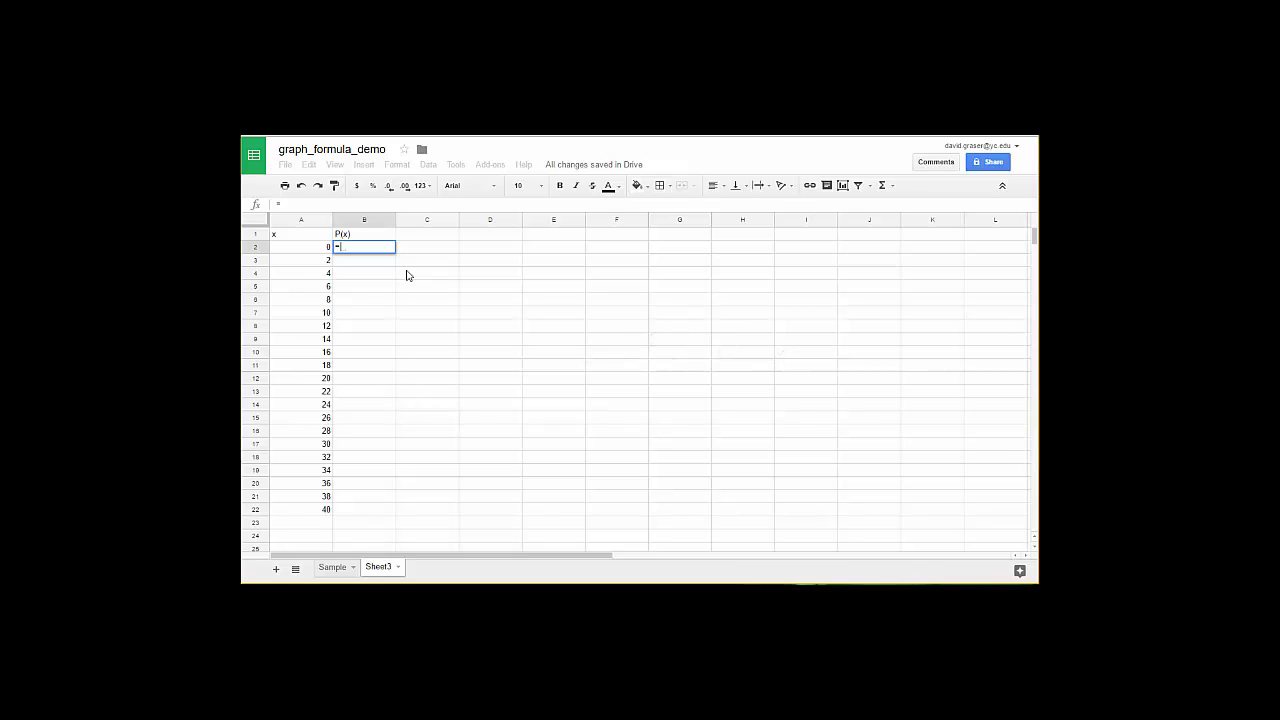
- Complete B2 as =-.1*A2^2+2.5*A2+100, which shows 100 for x = 0
text(.)
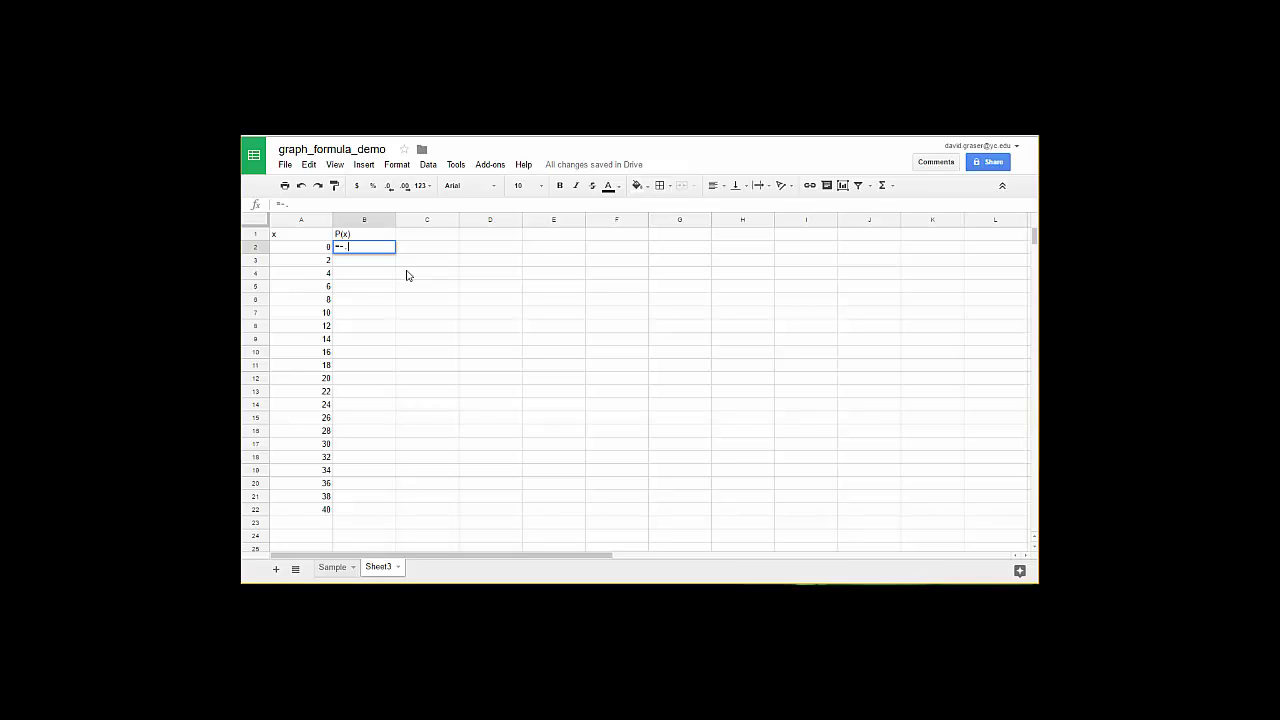
text(1*)
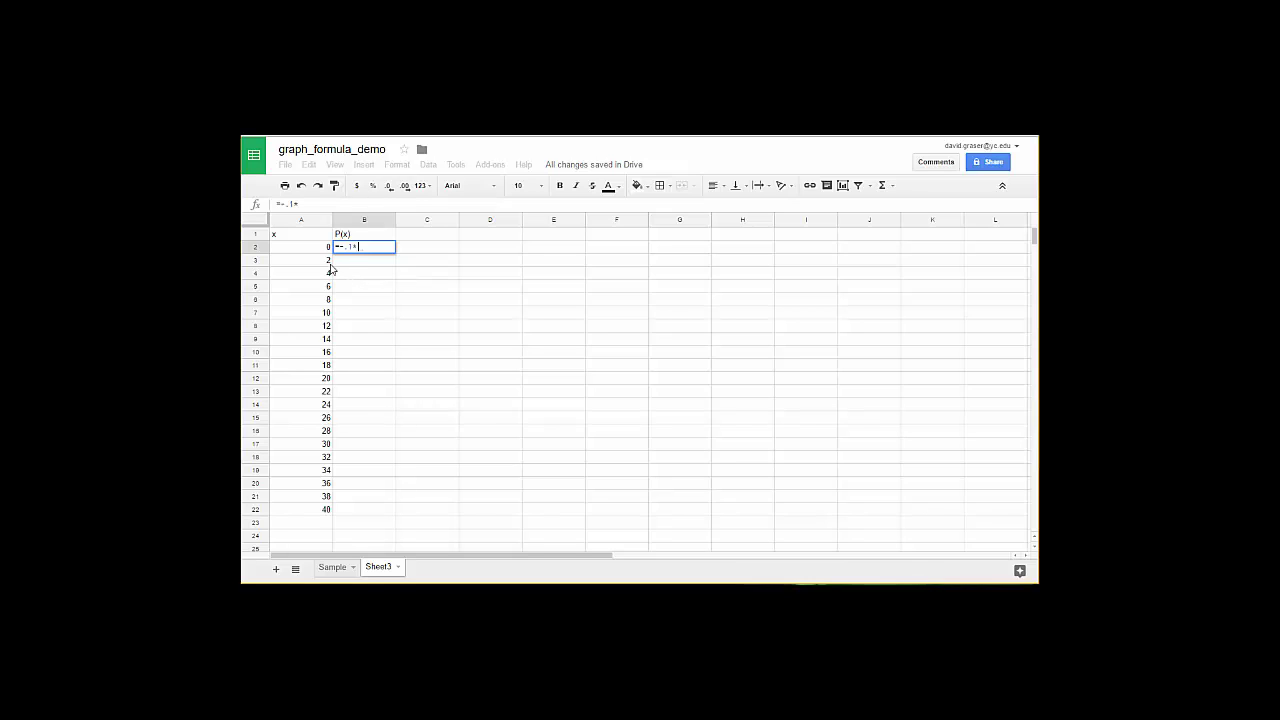
click(304, 252)
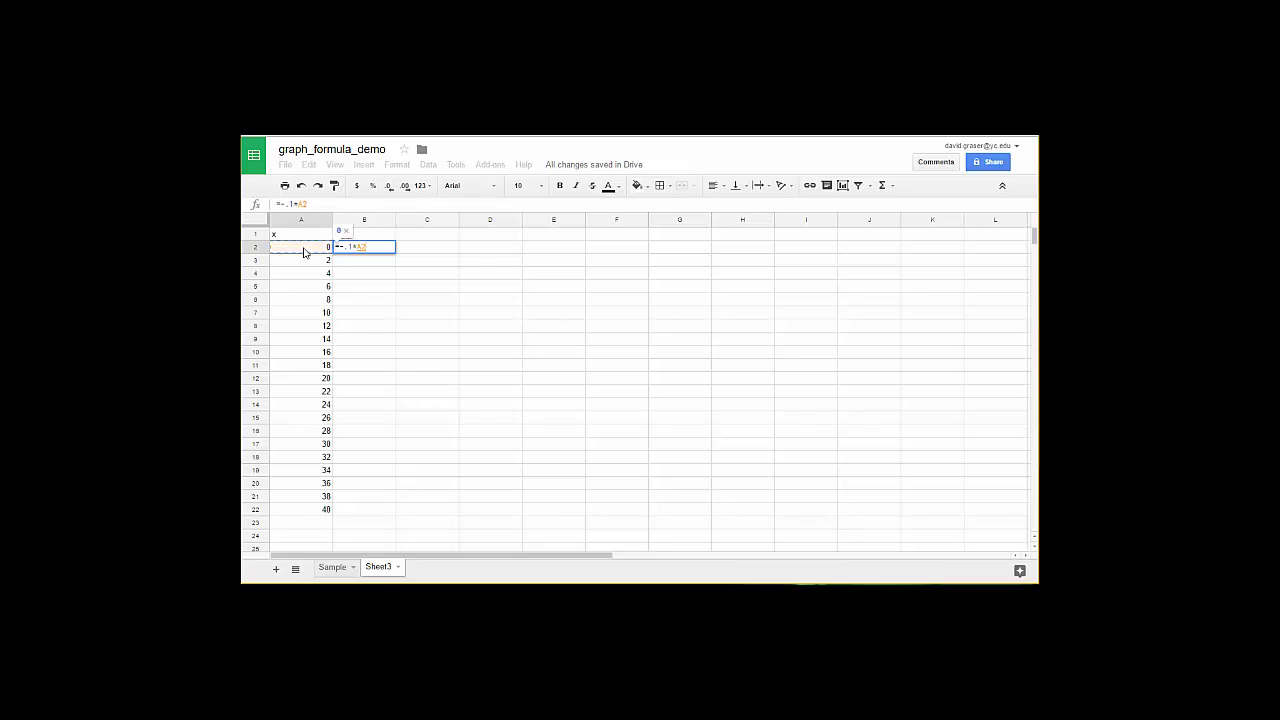
text(*A2)
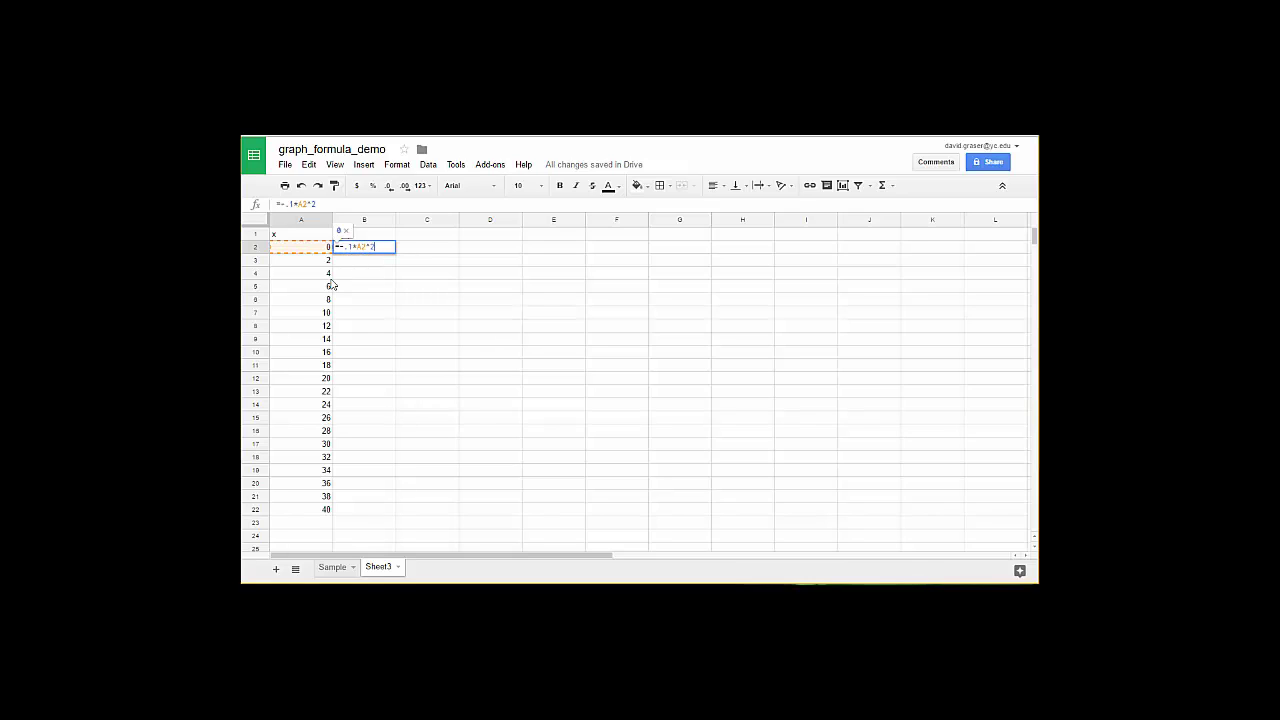
text(+2.5*)
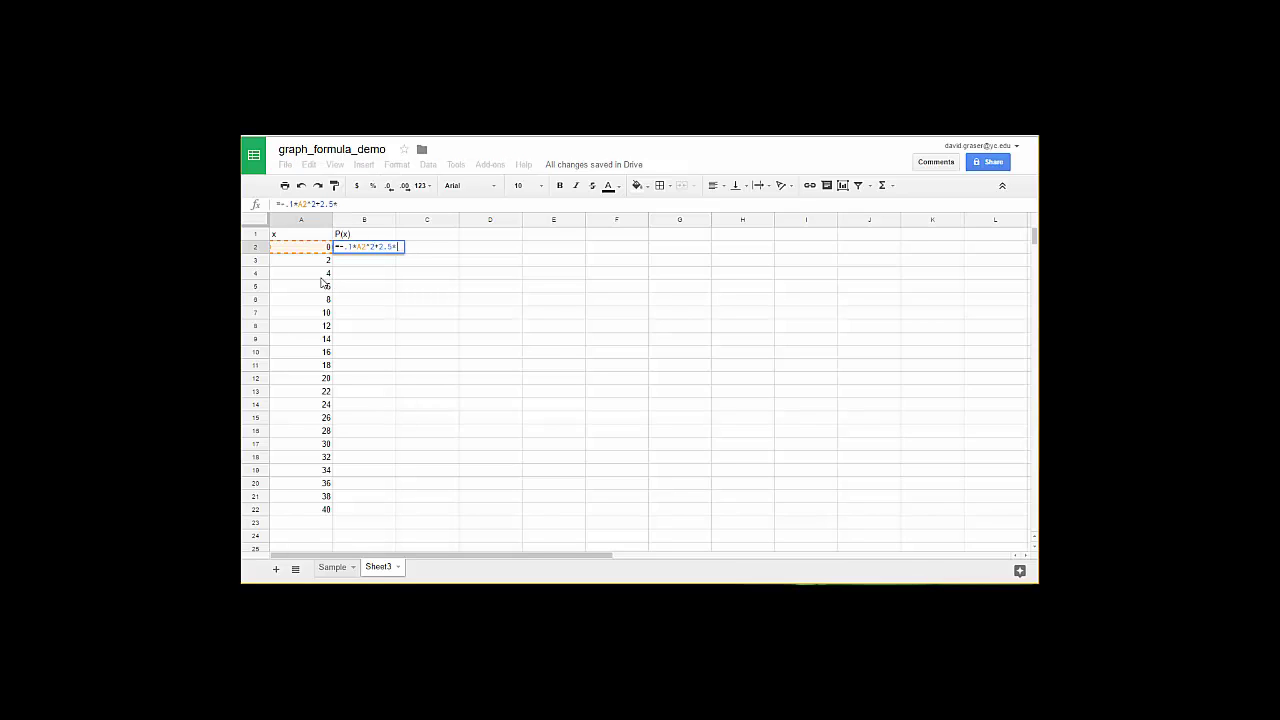
click(314, 252)
text(+100)
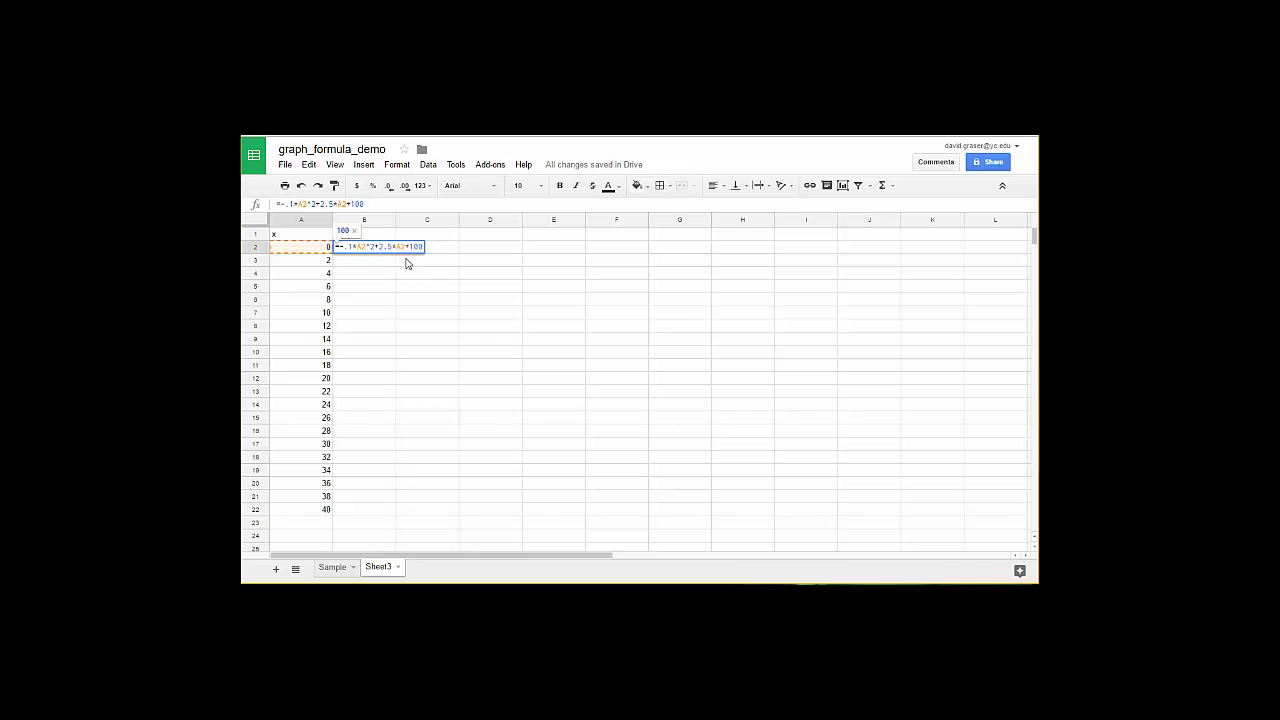
key(Return)
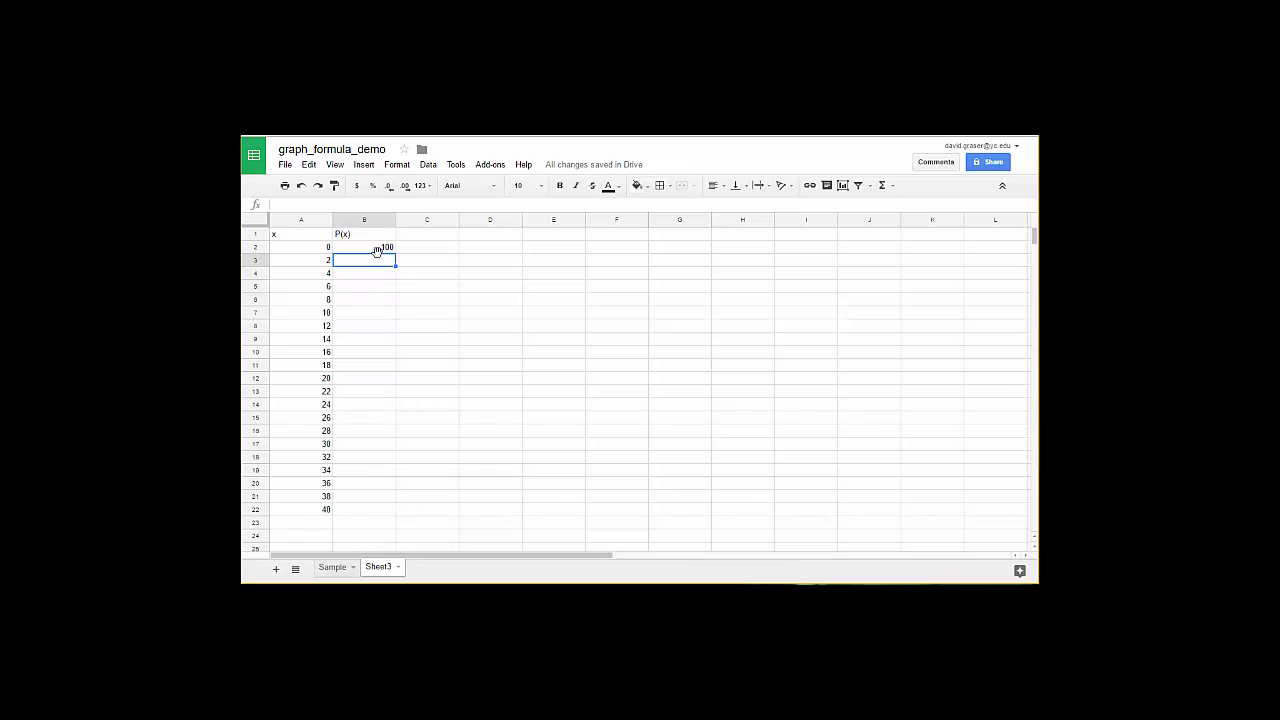
- Copy the B2 formula down to B22, giving P(x) values from 100 to 40
click(382, 252)
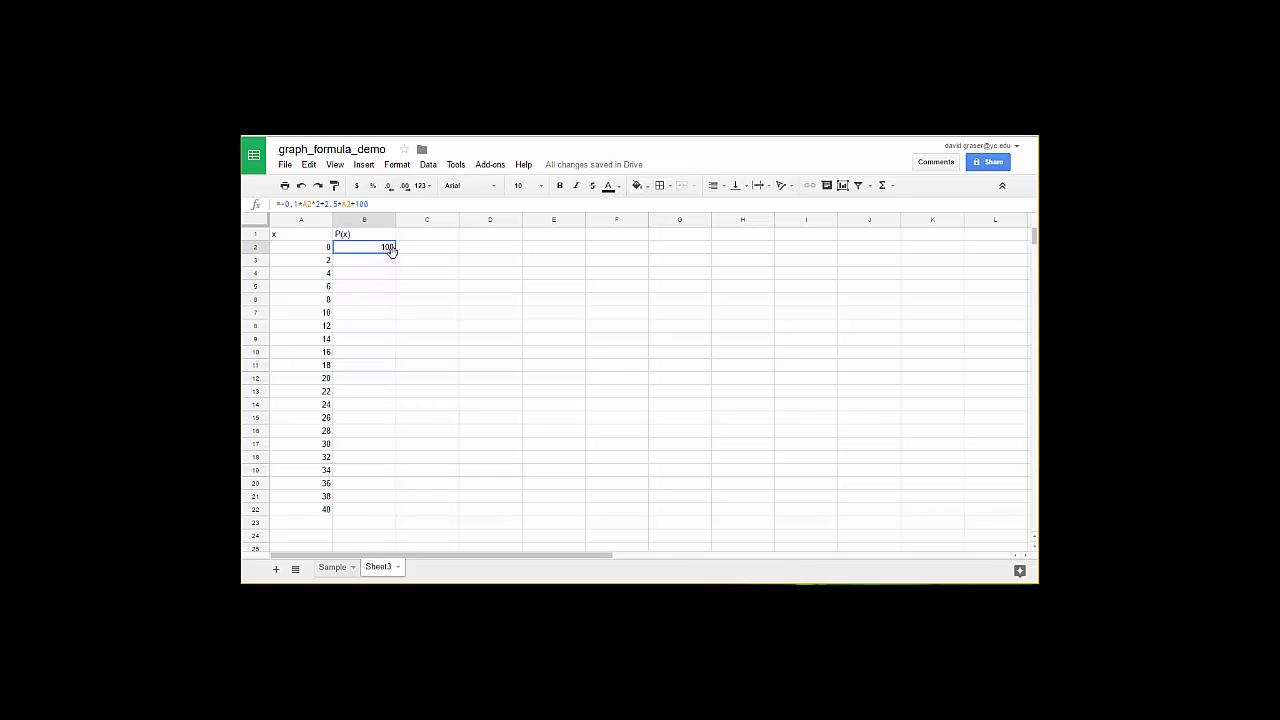
drag(395, 255, 391, 511)
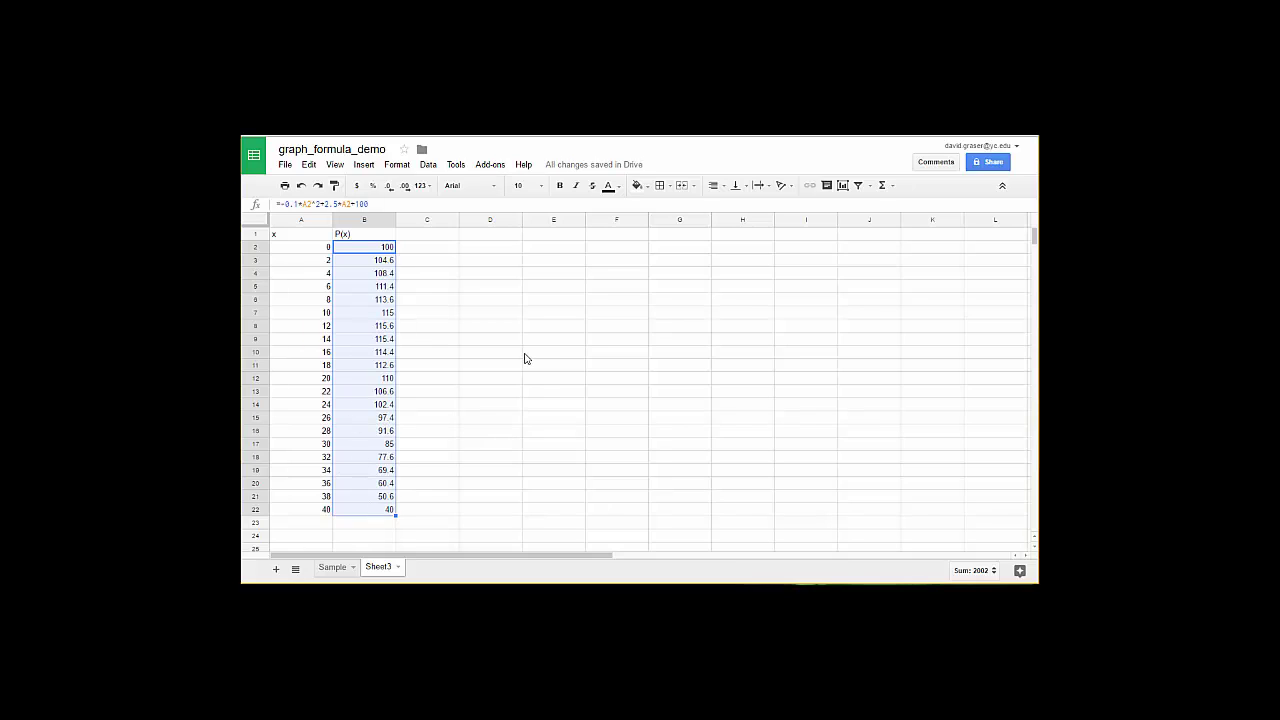
click(490, 408)
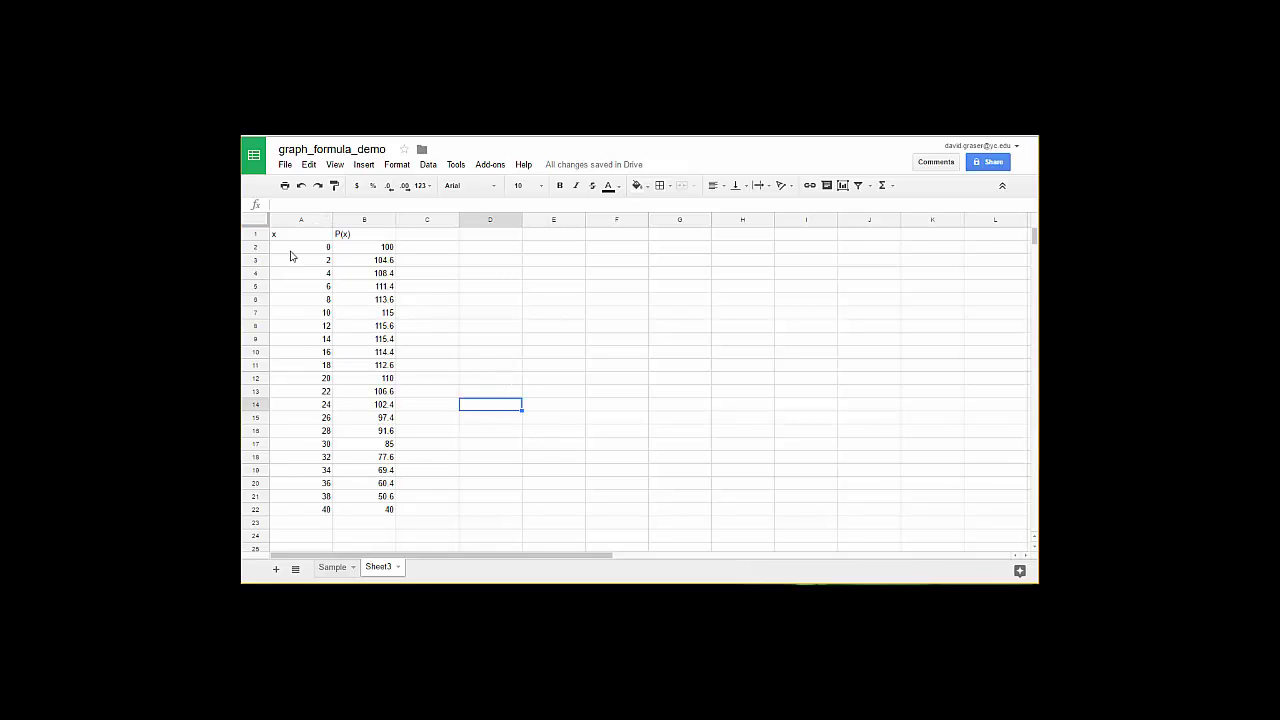
- Select the data A1:B22 and insert a chart from it via Insert > Chart
click(298, 237)
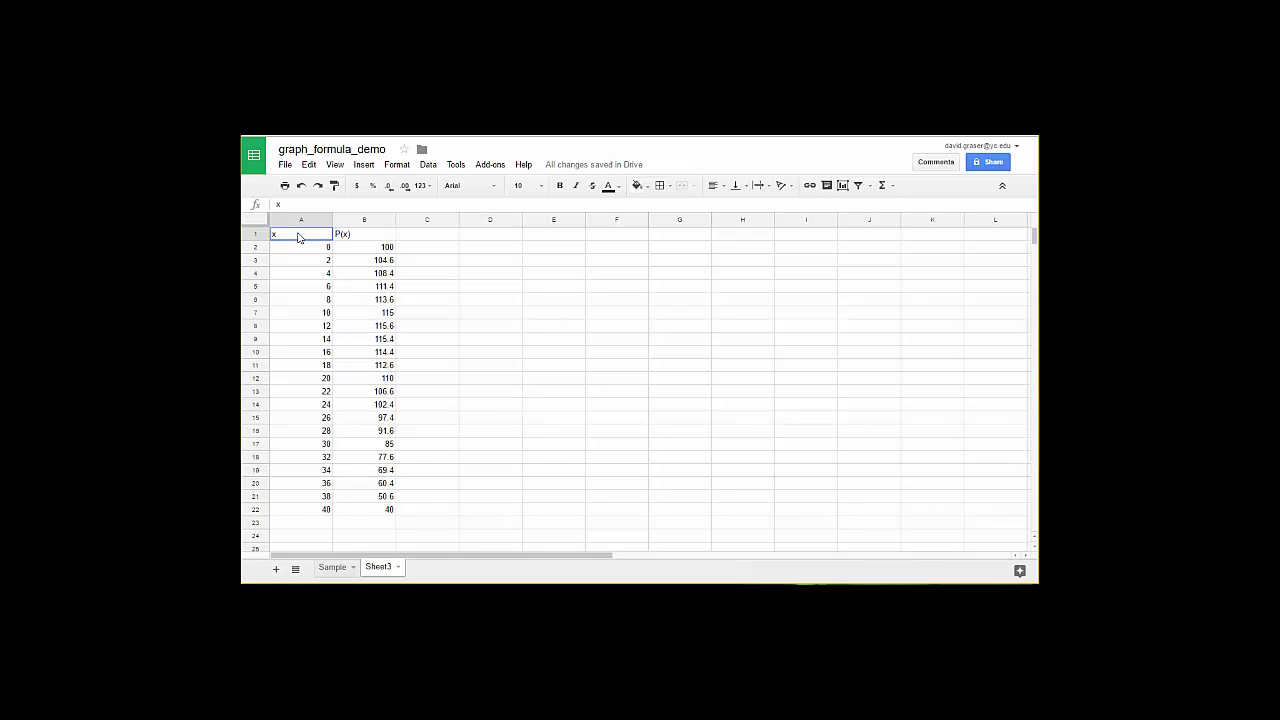
drag(298, 237, 378, 512)
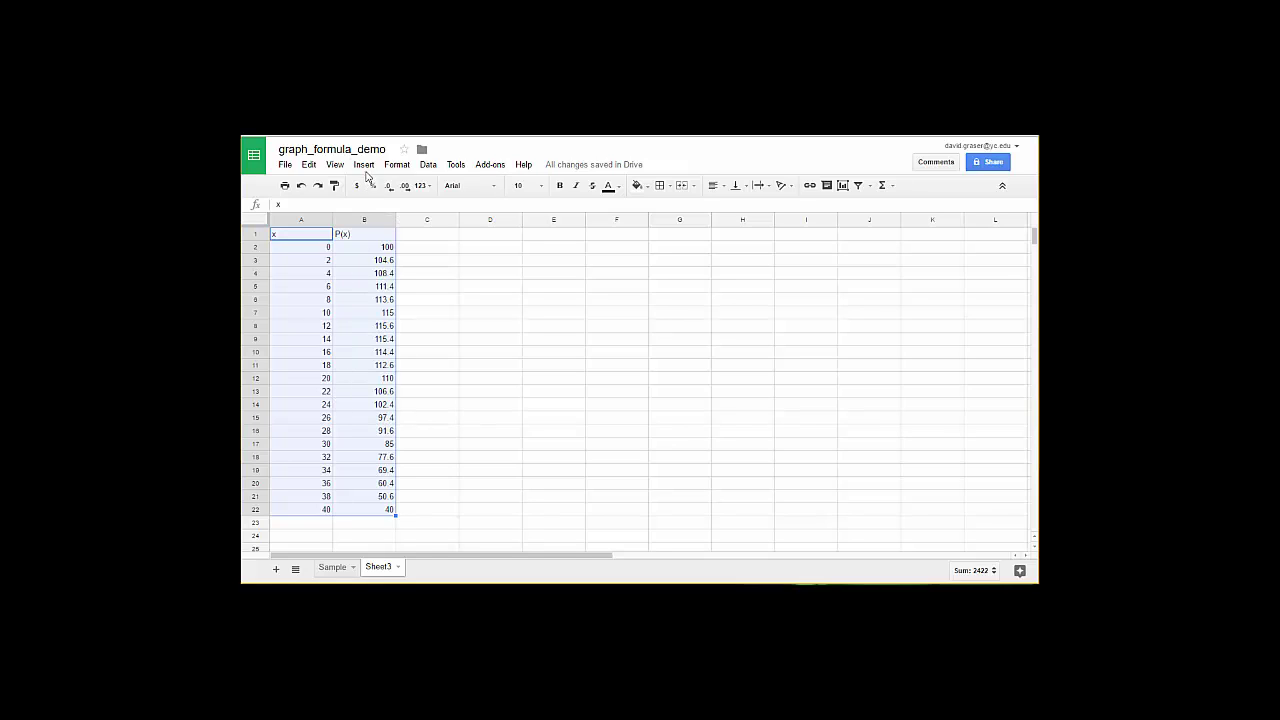
click(364, 168)
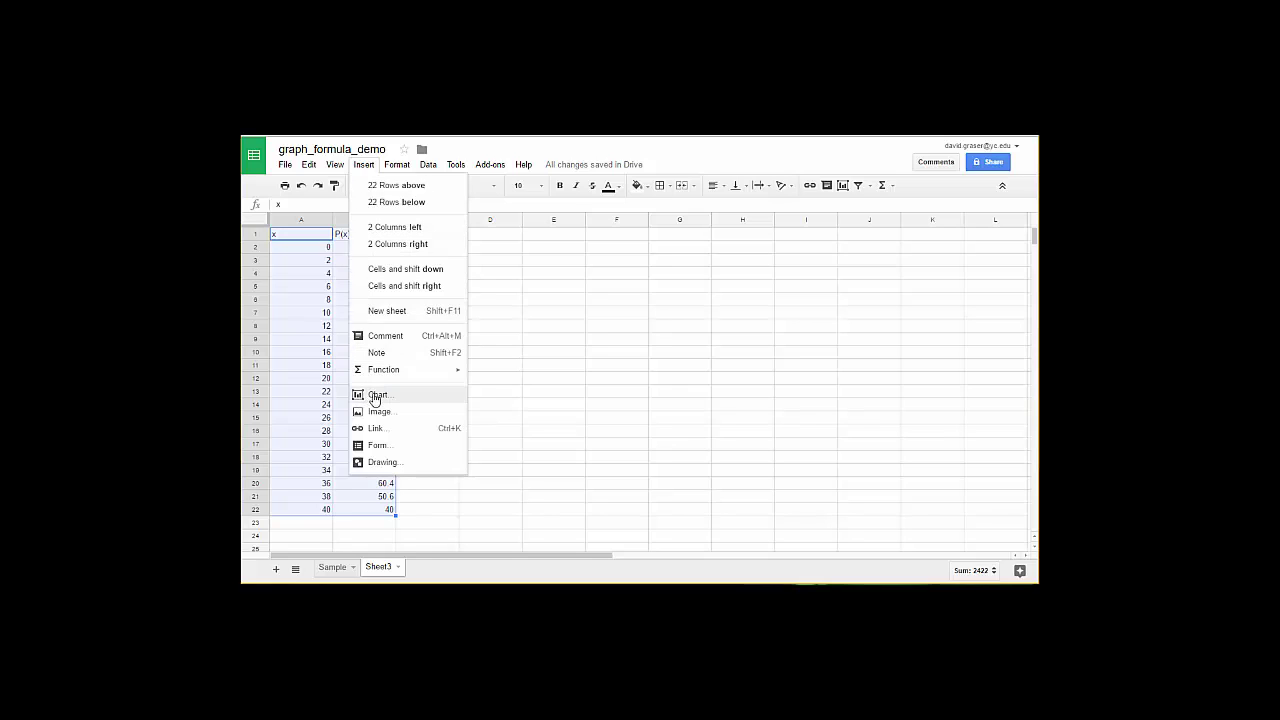
click(376, 396)
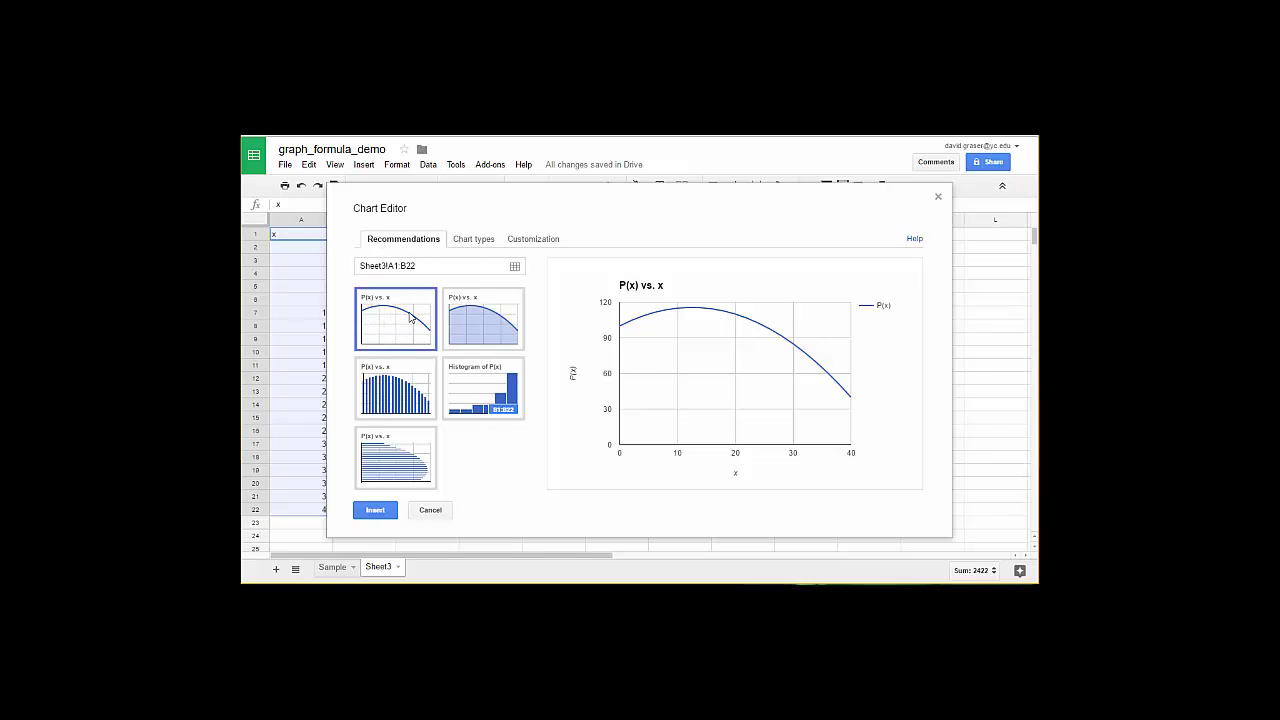
- Choose the Smooth line chart type and insert the P(x) vs. x chart
click(474, 243)
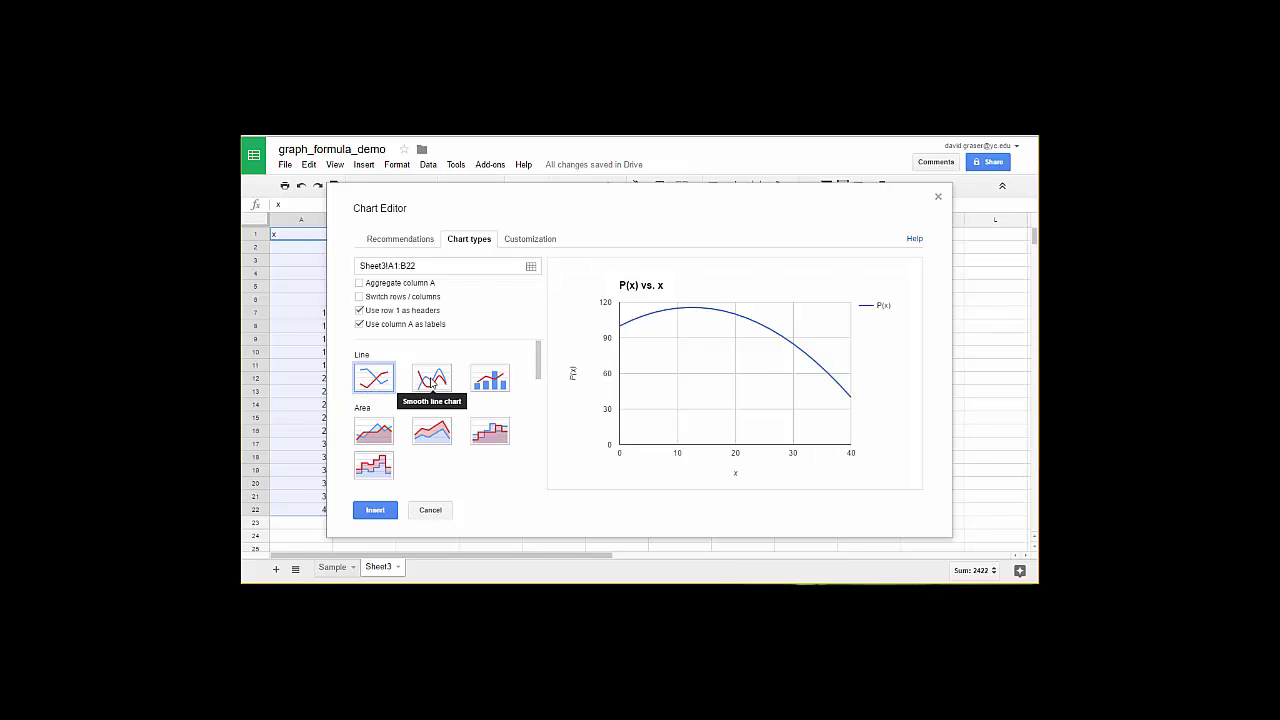
click(432, 383)
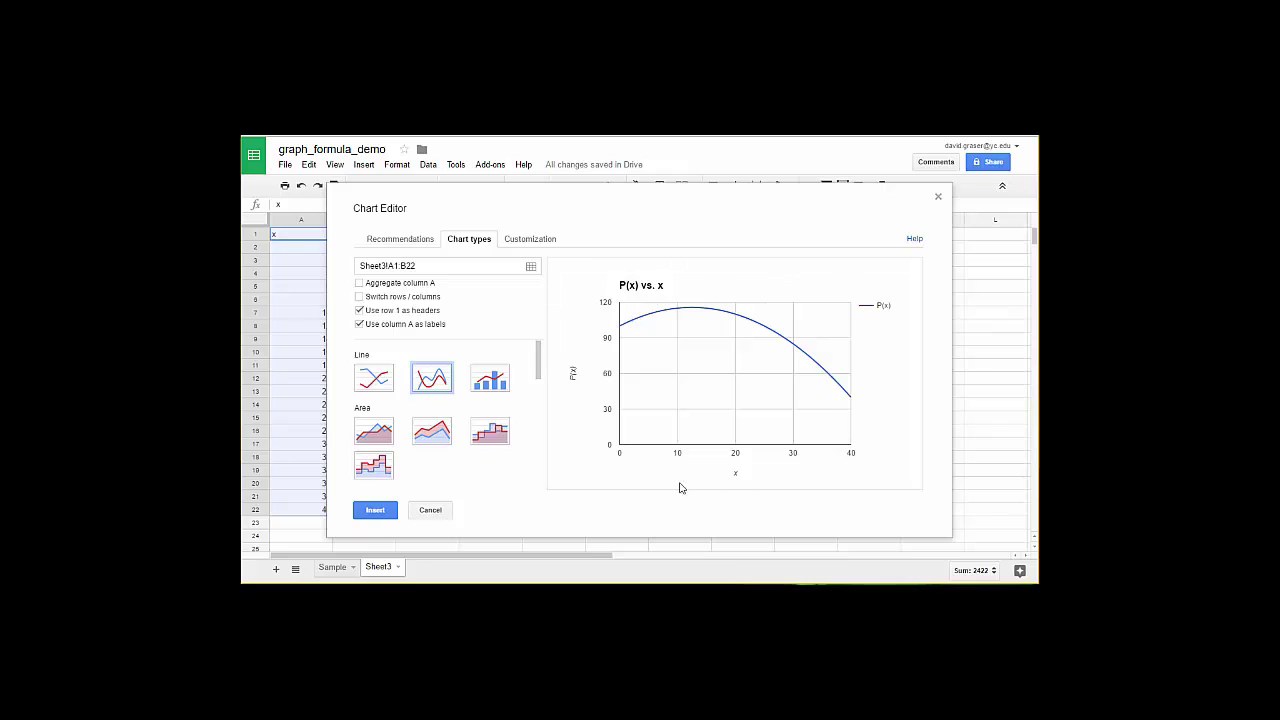
click(375, 510)
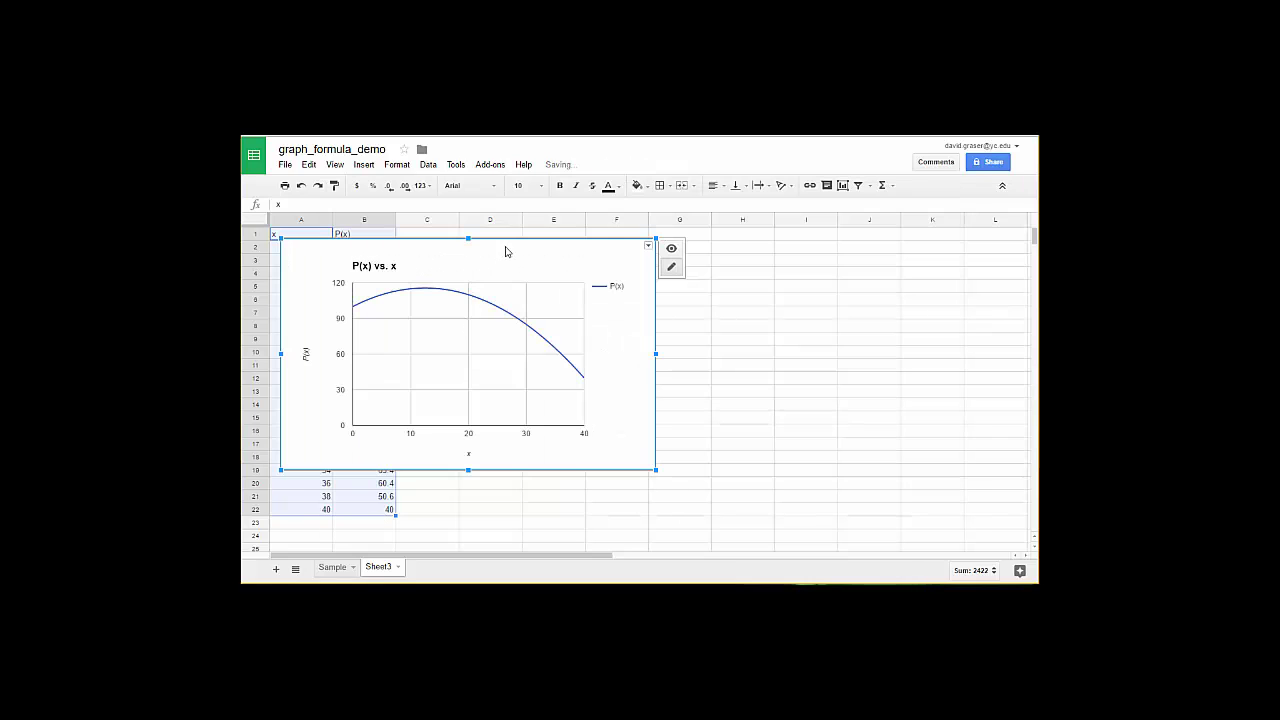
- Drag the chart right of column B, then open and dismiss its options menu
drag(508, 246, 662, 267)
click(836, 422)
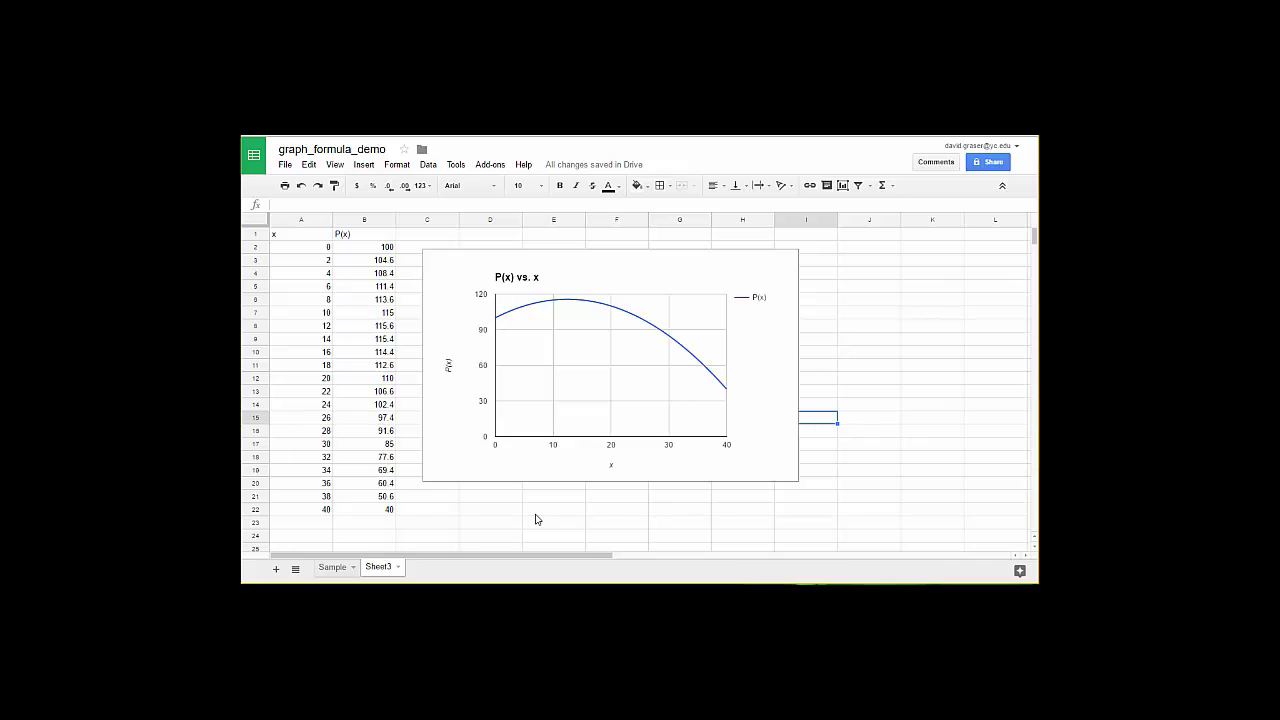
click(526, 280)
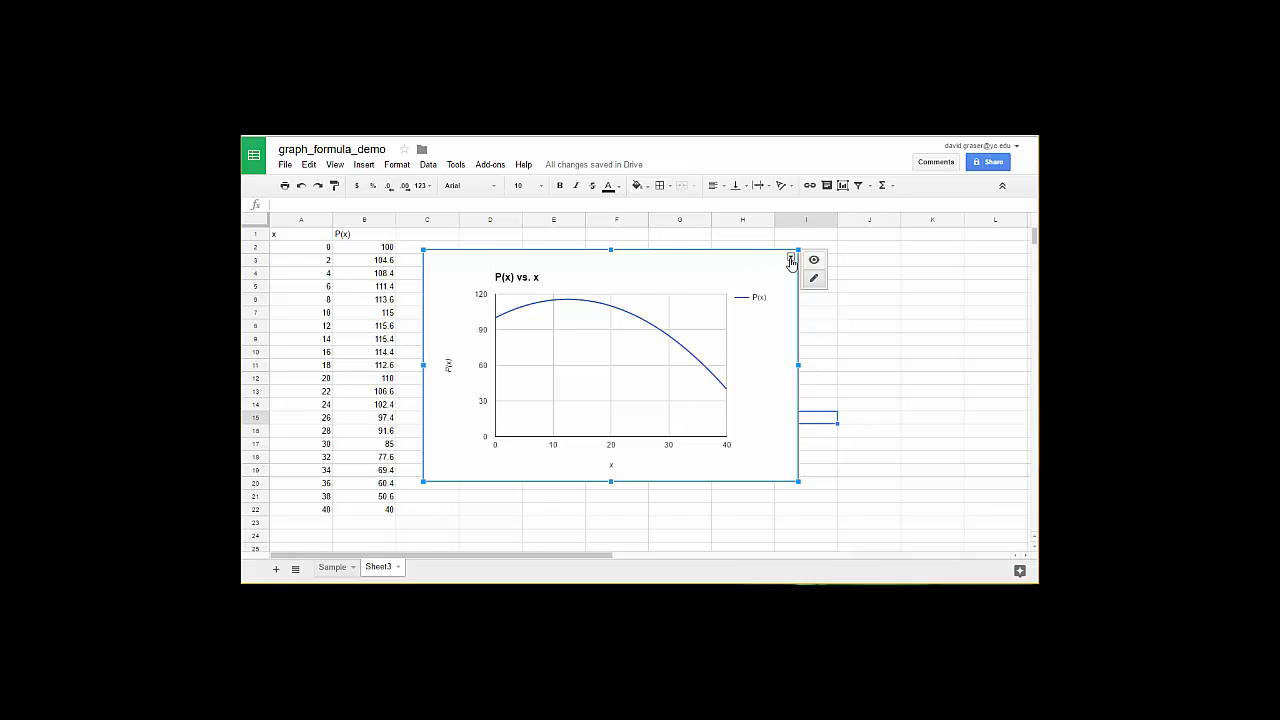
click(790, 259)
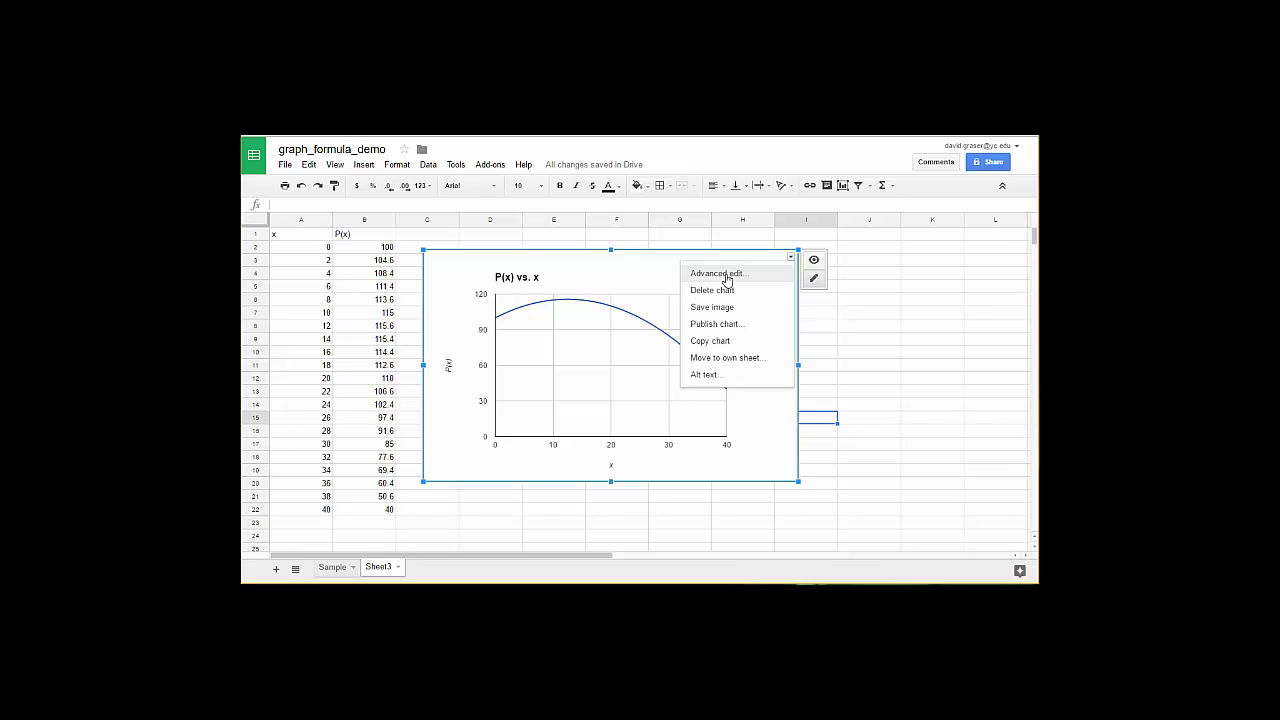
click(886, 368)
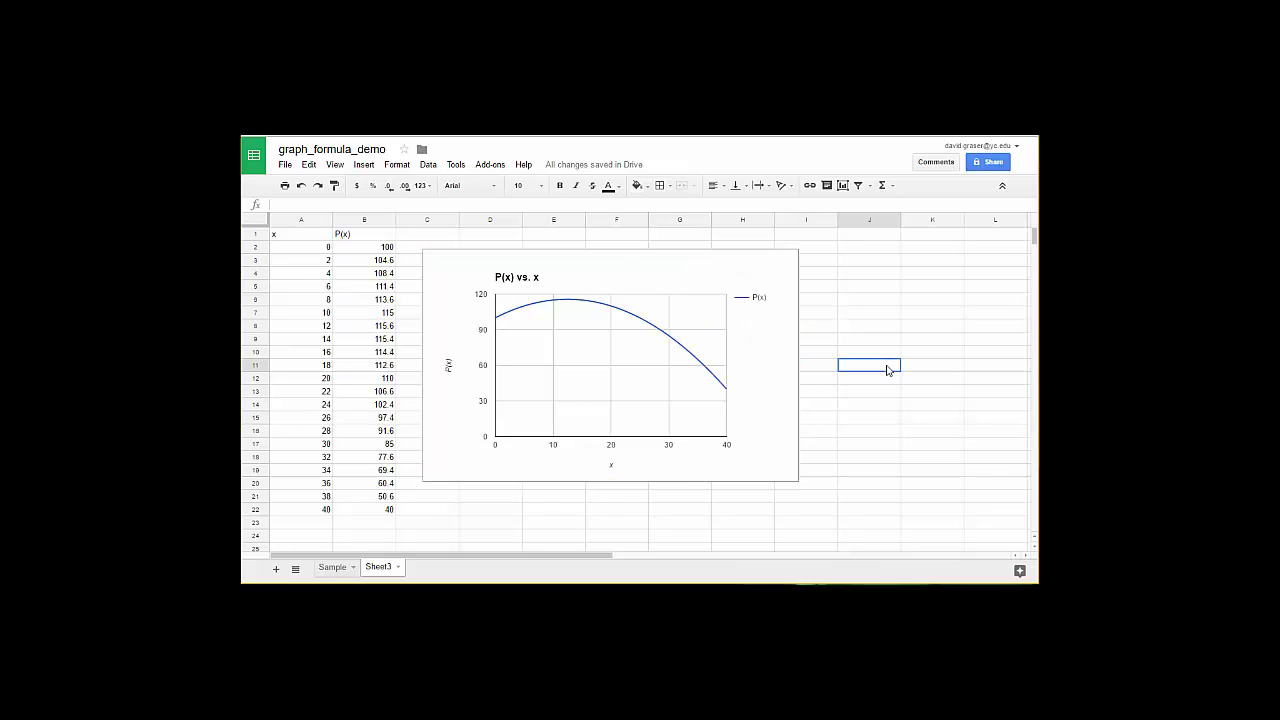
click(766, 392)
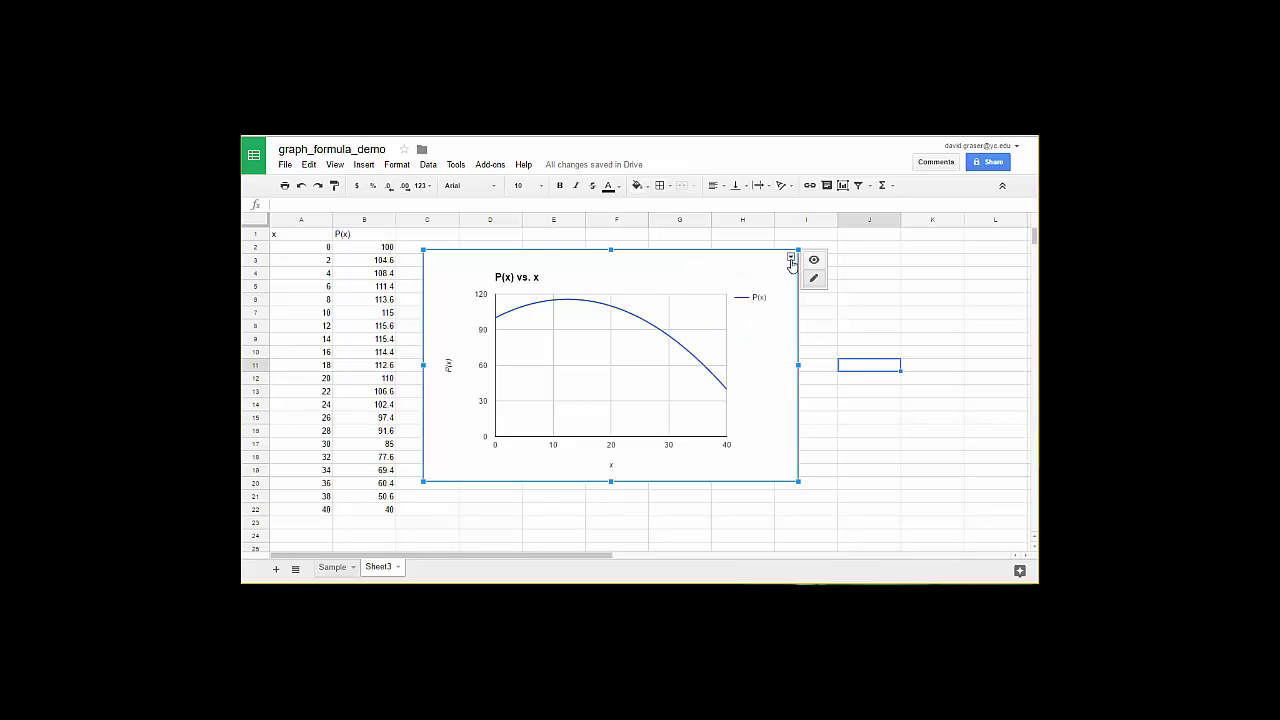
click(790, 259)
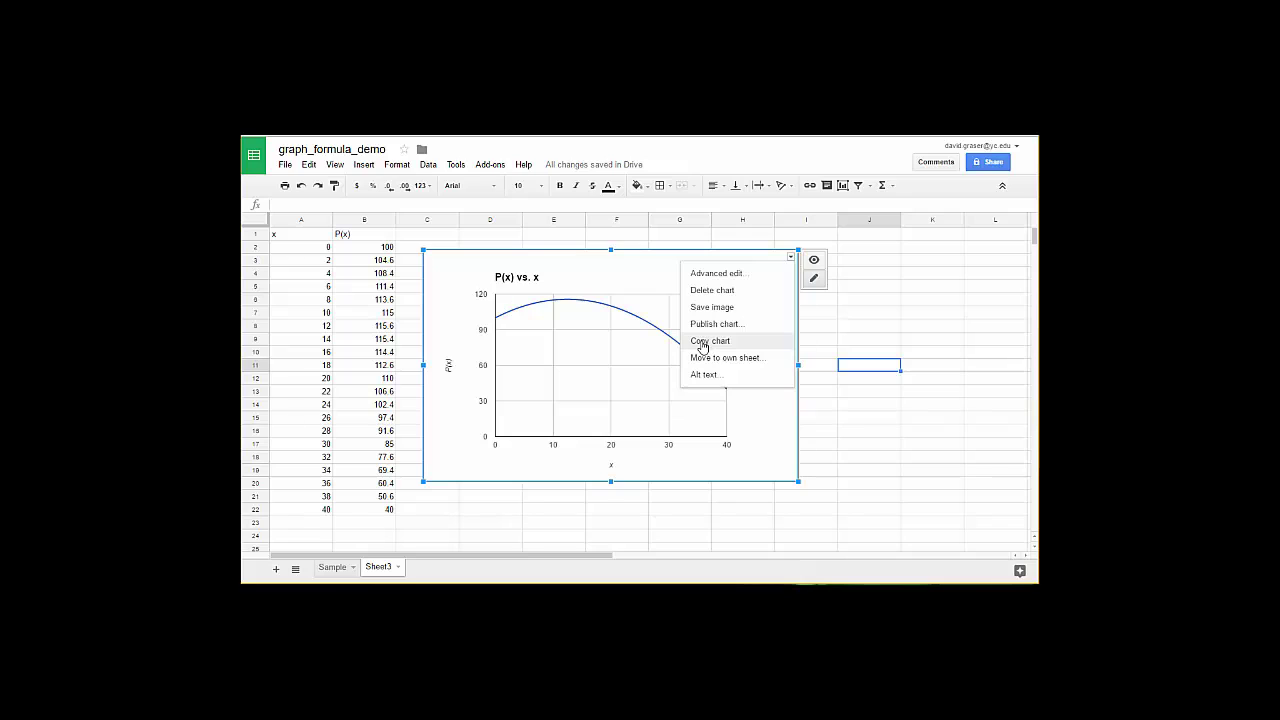
click(836, 422)
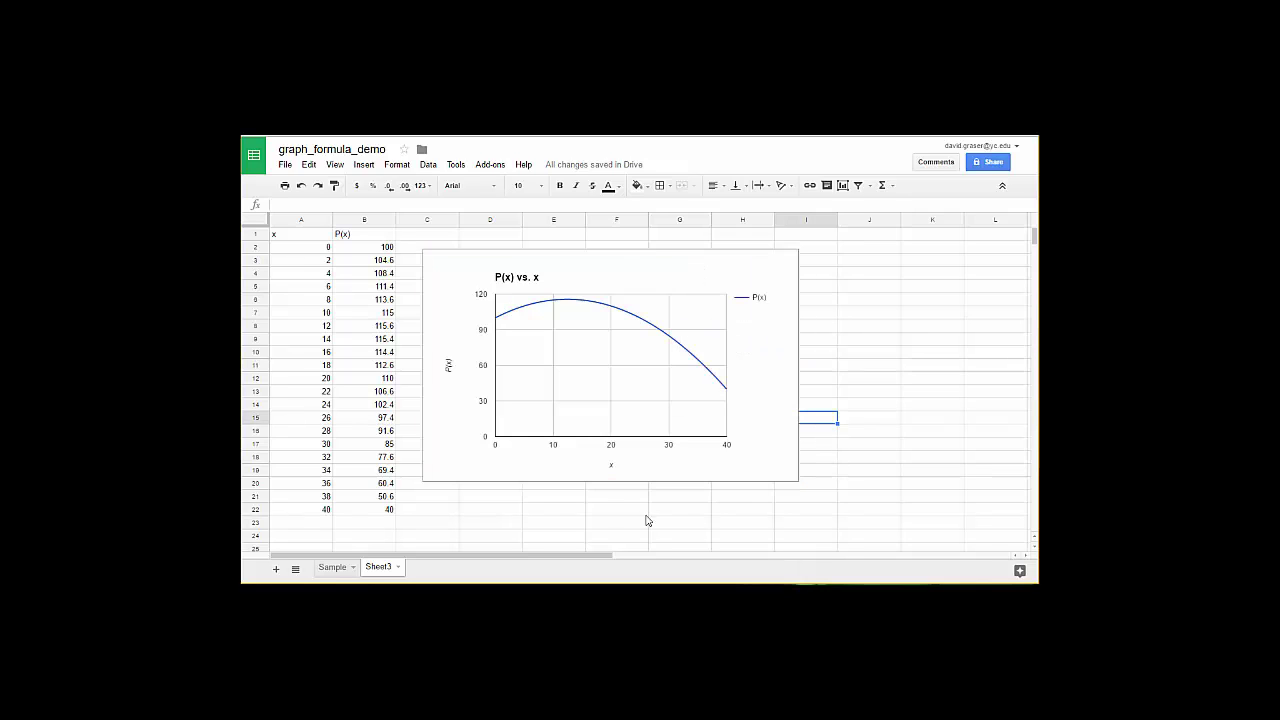